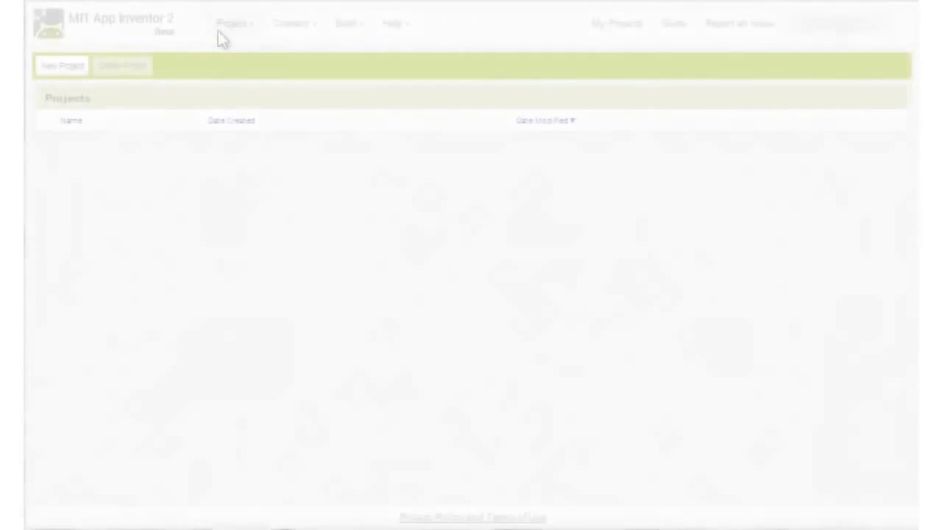
Step: Create a new project named Calculator
click(223, 41)
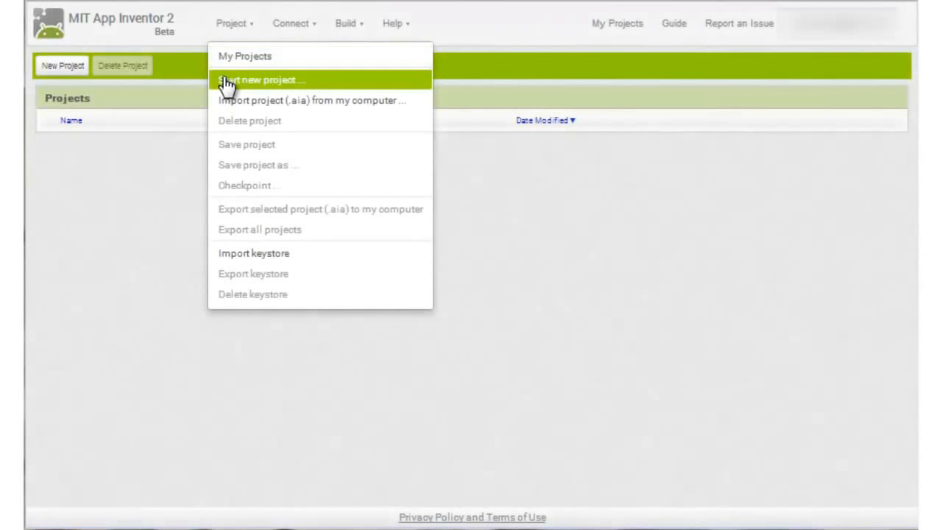
click(227, 83)
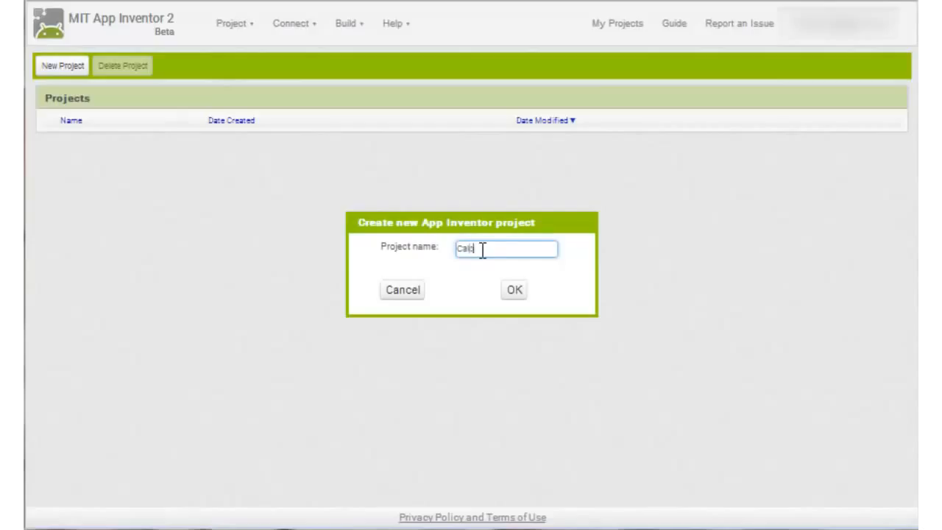
click(513, 289)
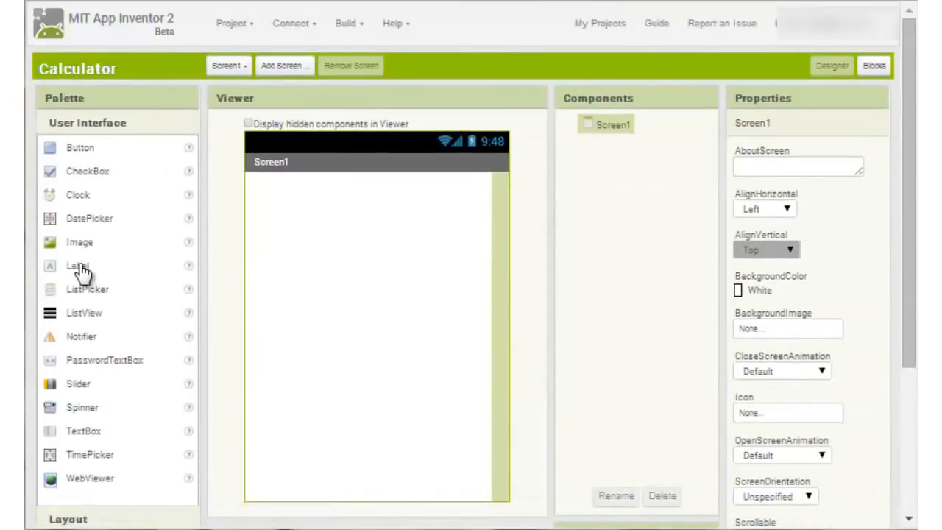
Step: Add a label to Screen1 and set the screen's horizontal alignment to Center
drag(77, 268, 287, 235)
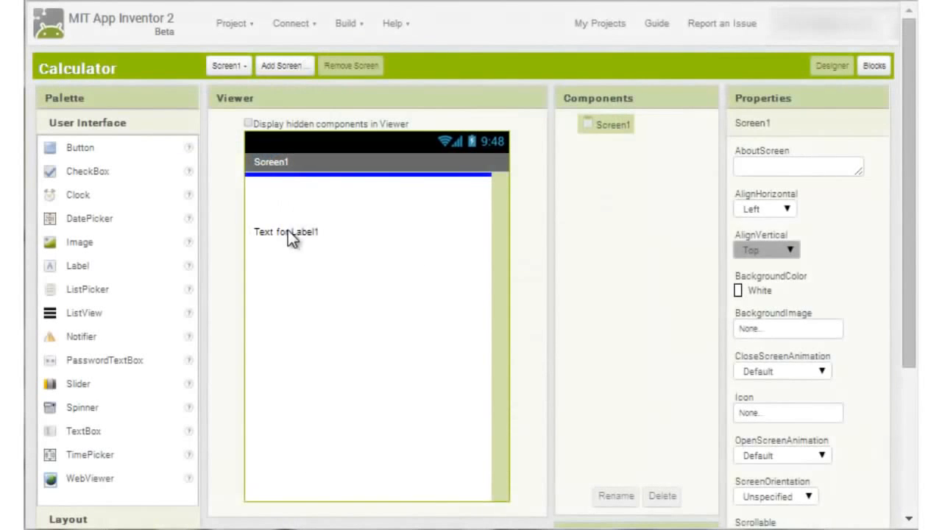
drag(287, 237, 288, 237)
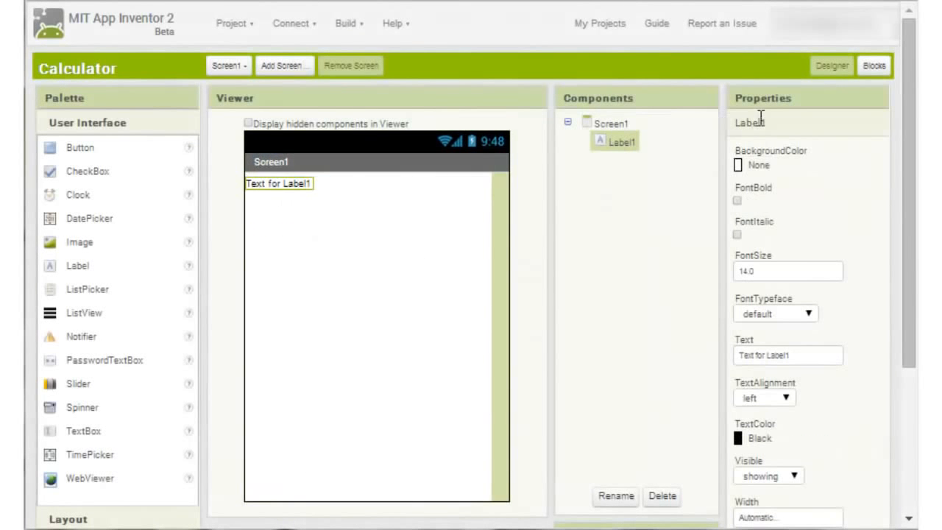
click(605, 126)
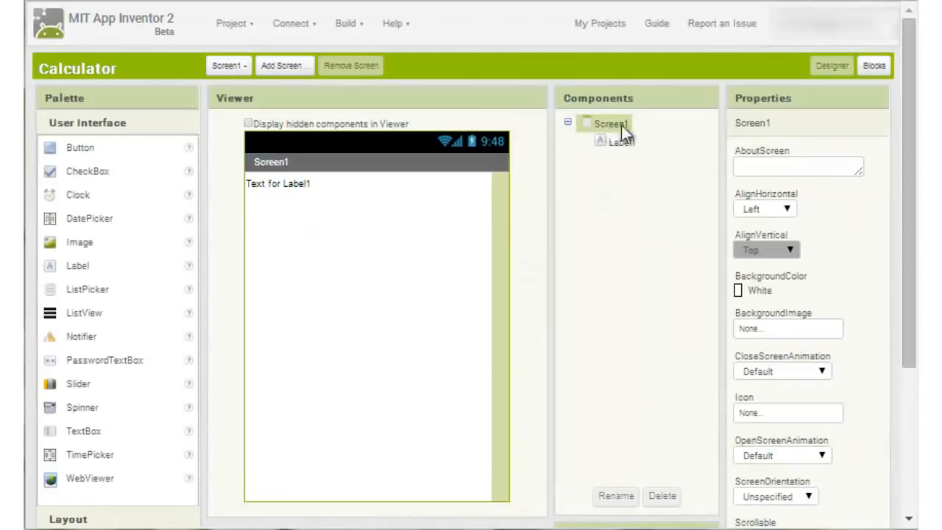
click(788, 211)
click(781, 236)
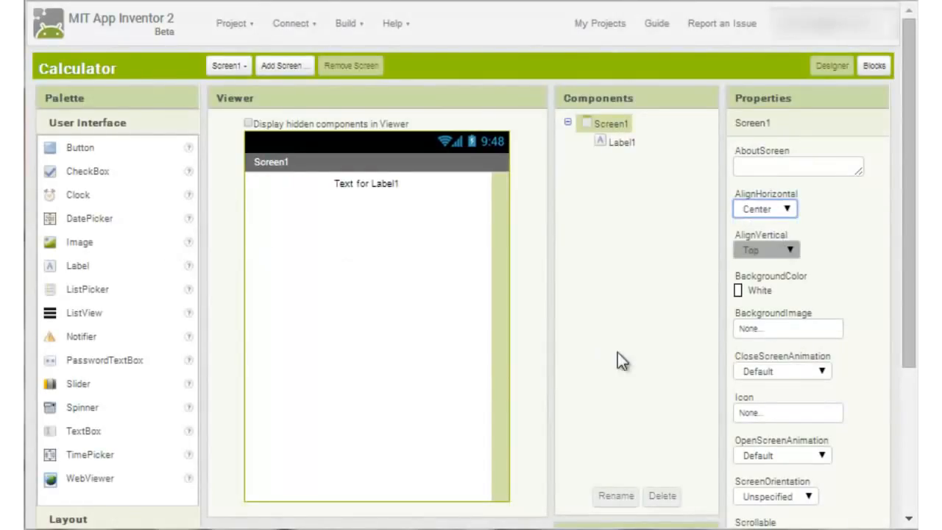
Step: Clear the default text of Label1 so its Text property is empty
click(620, 144)
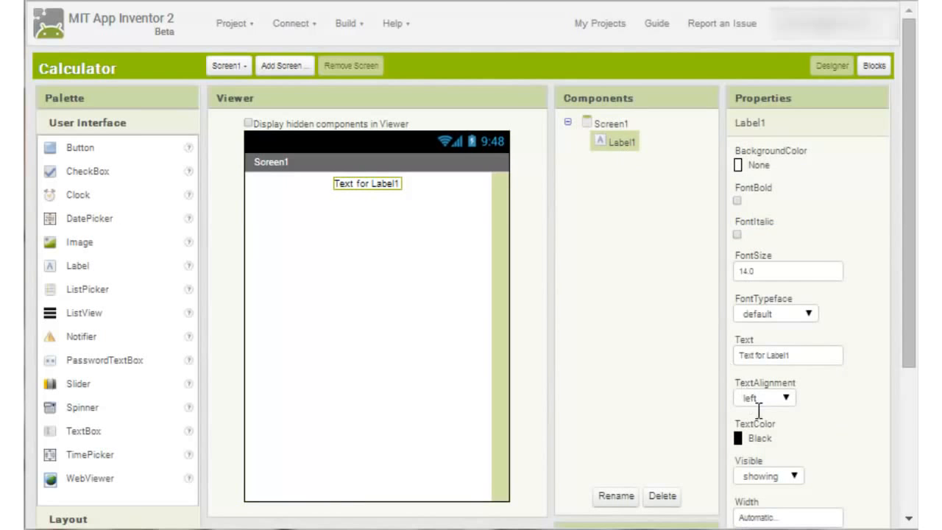
click(751, 356)
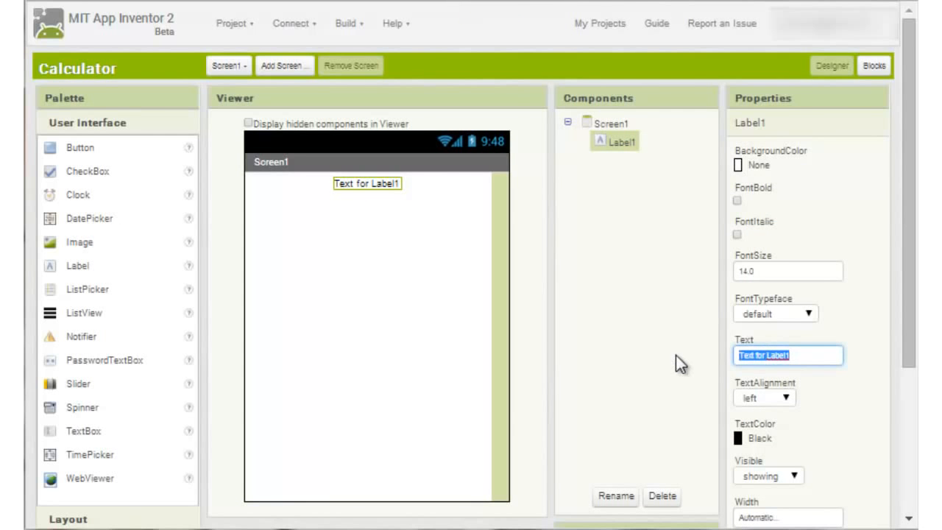
key(BackSpace)
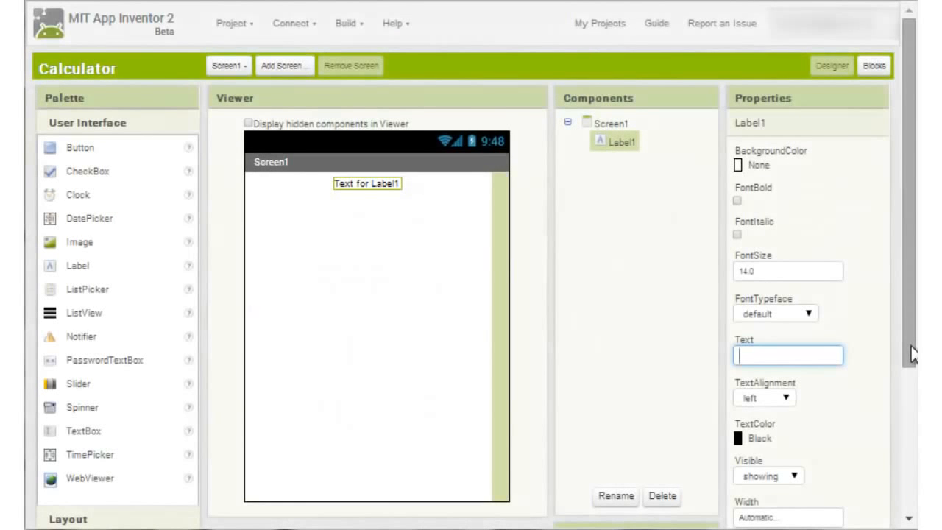
Step: Add a TableArrangement below the label and set it to 3 columns and 5 rows
drag(913, 353, 912, 395)
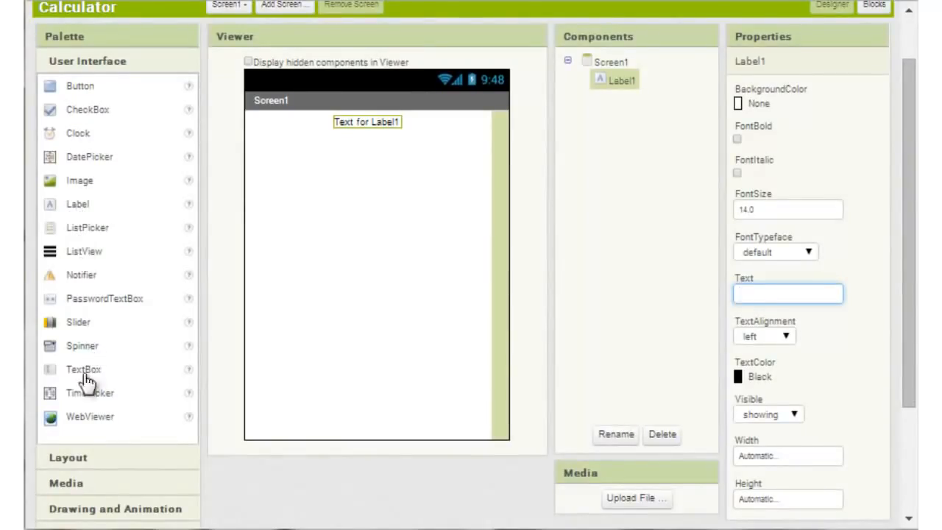
click(77, 458)
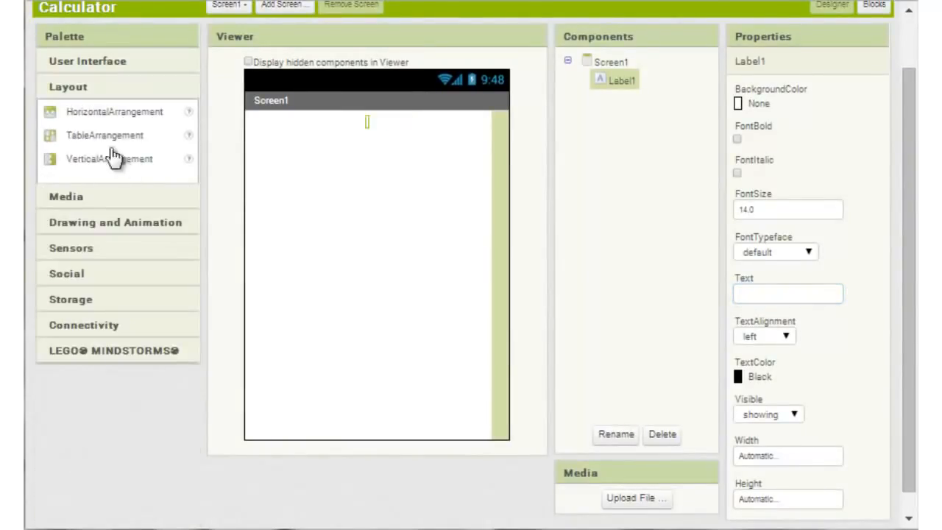
drag(95, 143, 329, 212)
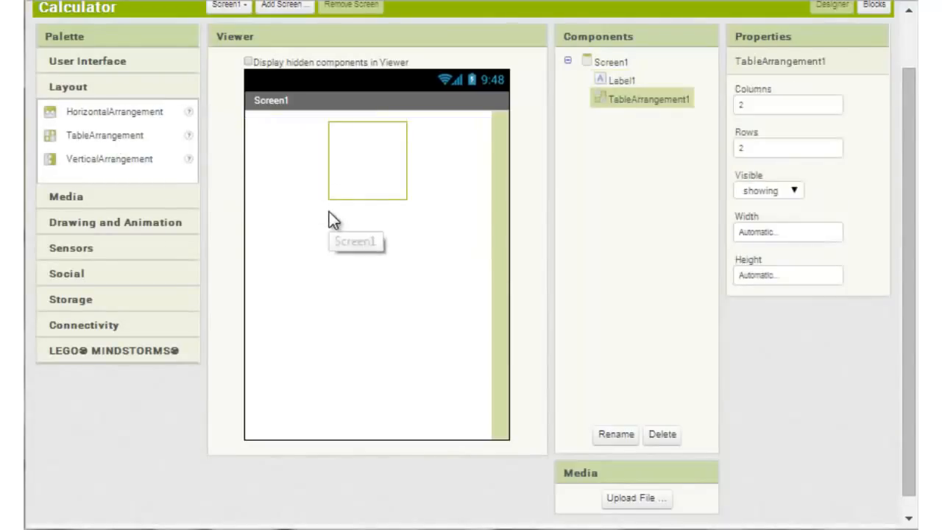
click(774, 103)
key(BackSpace)
text(3)
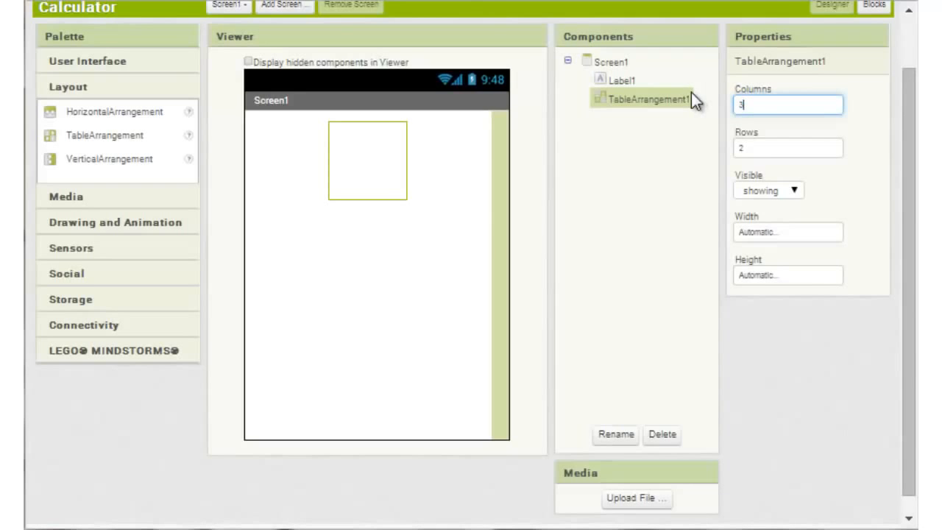
key(Tab)
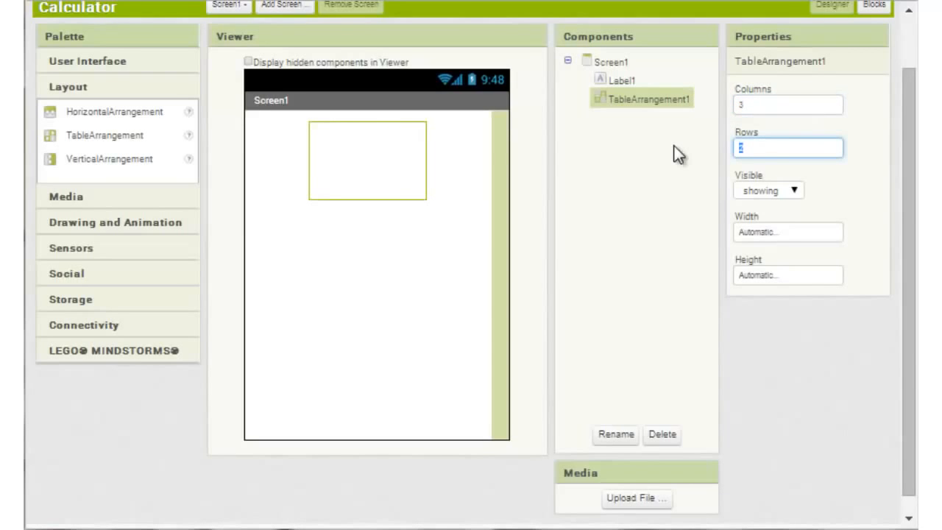
text(3)
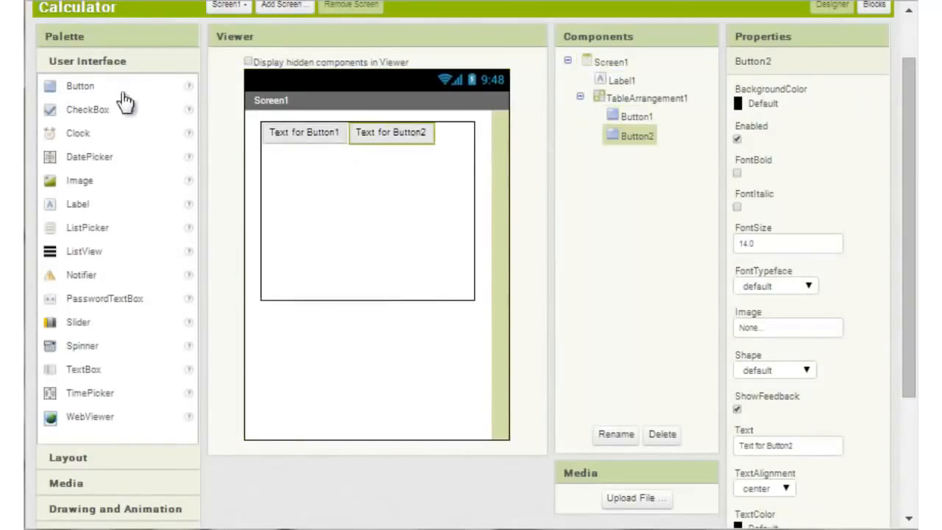
Step: Fill the remaining cells of the table arrangement with buttons and place one more button below the table
drag(80, 85, 441, 133)
drag(80, 85, 368, 162)
drag(80, 86, 278, 190)
drag(80, 86, 445, 188)
drag(80, 86, 279, 209)
drag(80, 85, 456, 204)
drag(80, 85, 366, 228)
drag(80, 86, 343, 337)
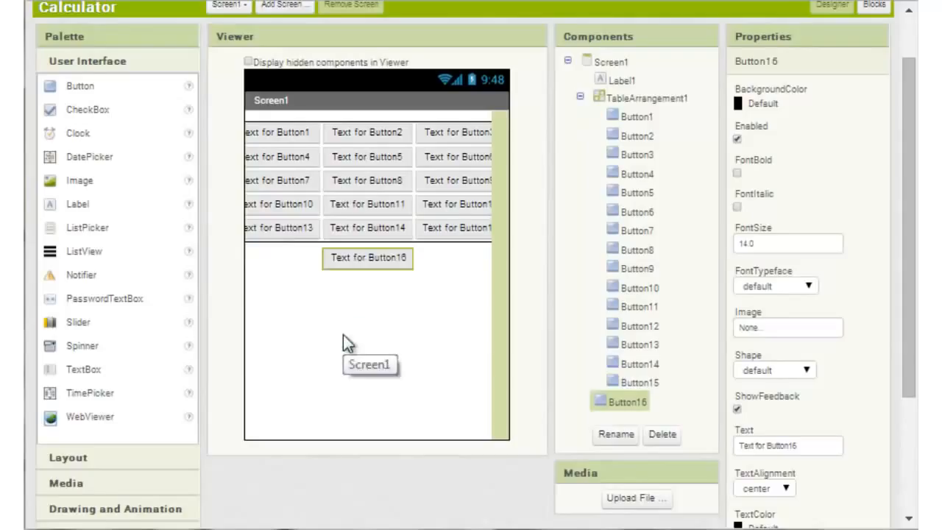
Step: Set the text of Button1, Button2 and Button3 to 1, 2 and 3
click(298, 134)
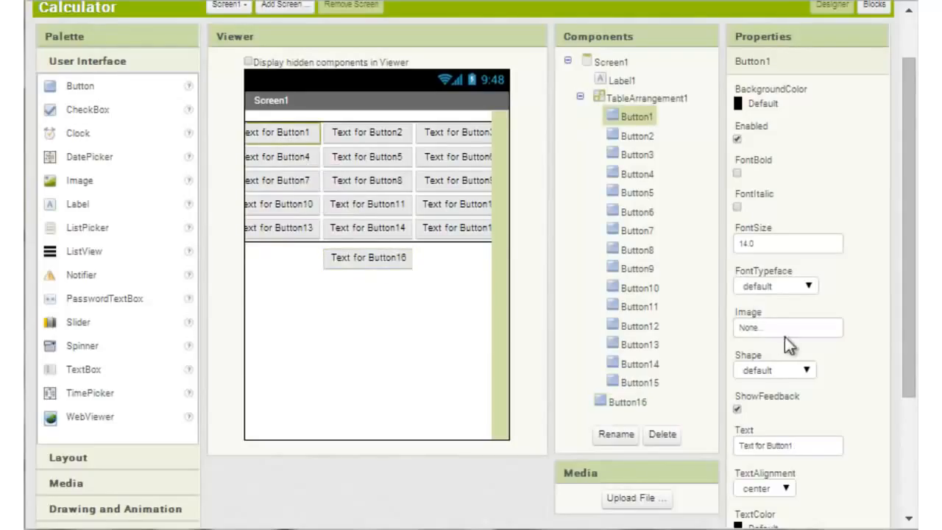
drag(793, 444, 665, 437)
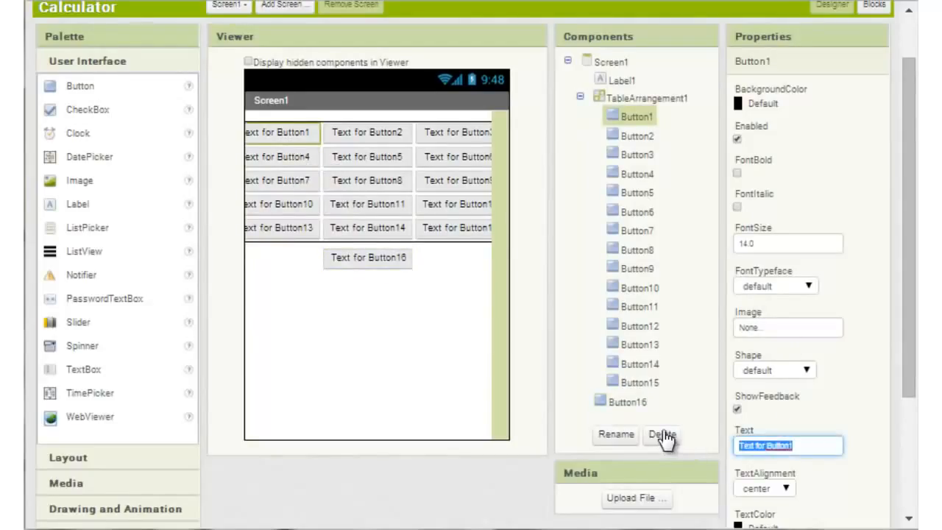
text(1)
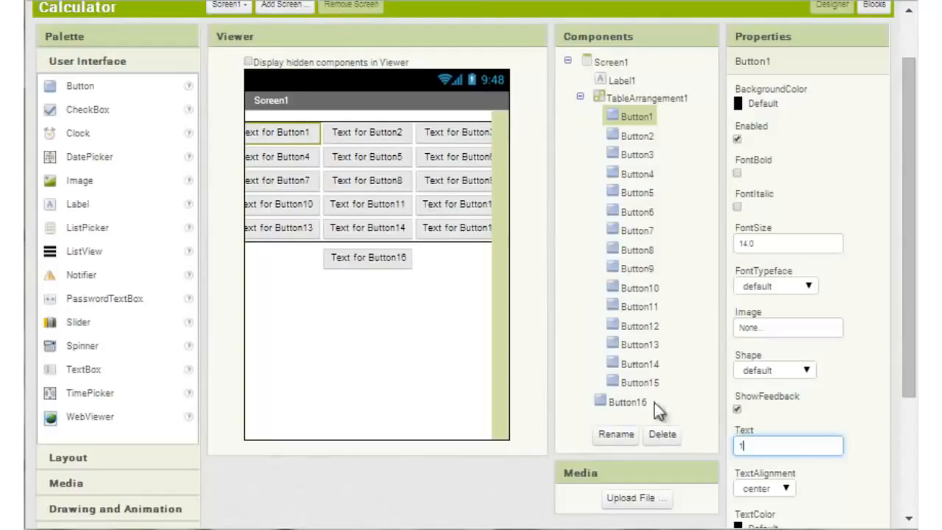
click(376, 137)
drag(799, 446, 663, 444)
text(2)
click(639, 155)
mouse_move(797, 446)
mouse_down()
mouse_move(647, 446)
mouse_move(663, 444)
mouse_up()
text(3)
Step: Set the text of Button4 through Button9 to the matching digits 4 through 9
click(639, 175)
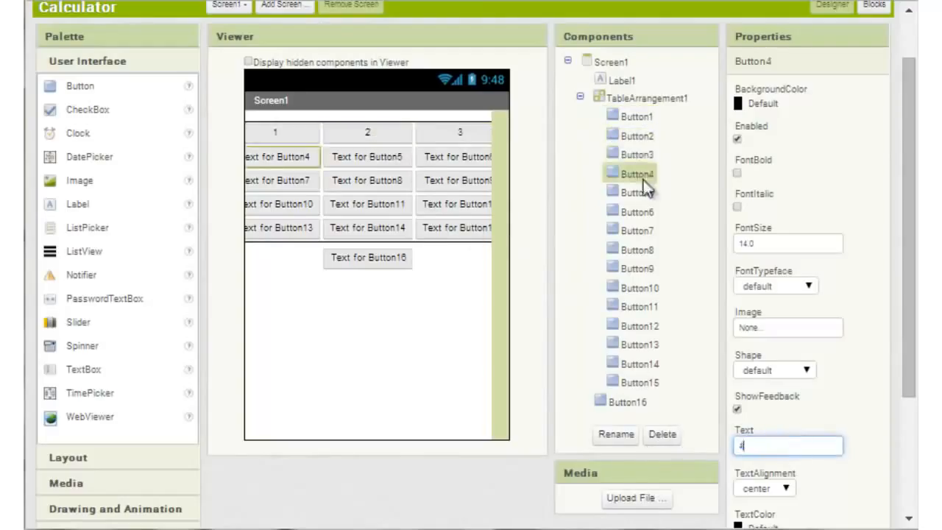
drag(797, 446, 662, 444)
text(6)
click(638, 231)
drag(797, 446, 672, 444)
text(7)
click(637, 250)
text(8)
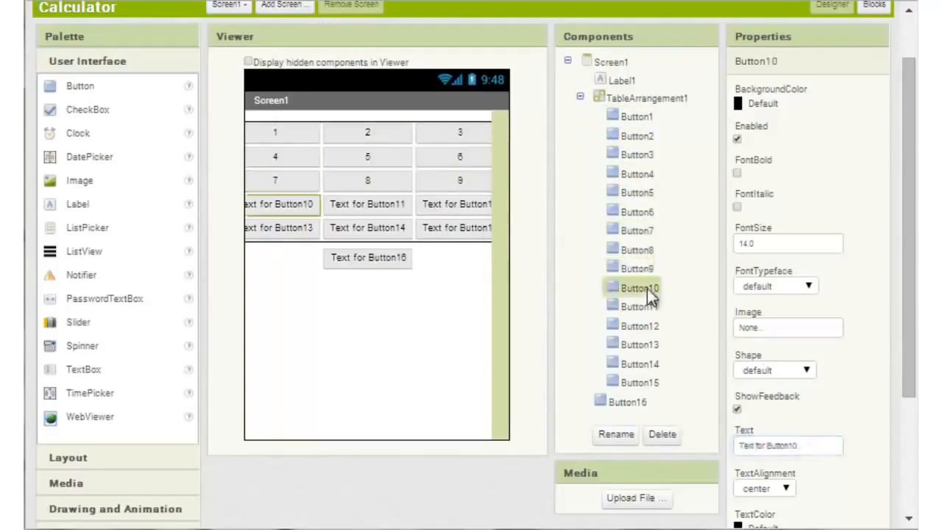
Step: Set the text of Button10 to + and rename the component PlusButton
click(614, 439)
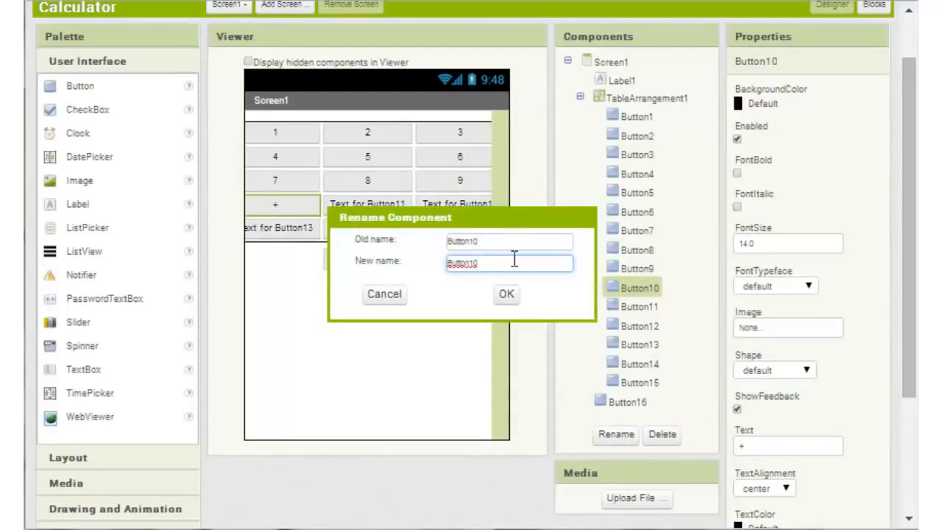
drag(507, 262, 427, 267)
text(PlusButton)
key(Return)
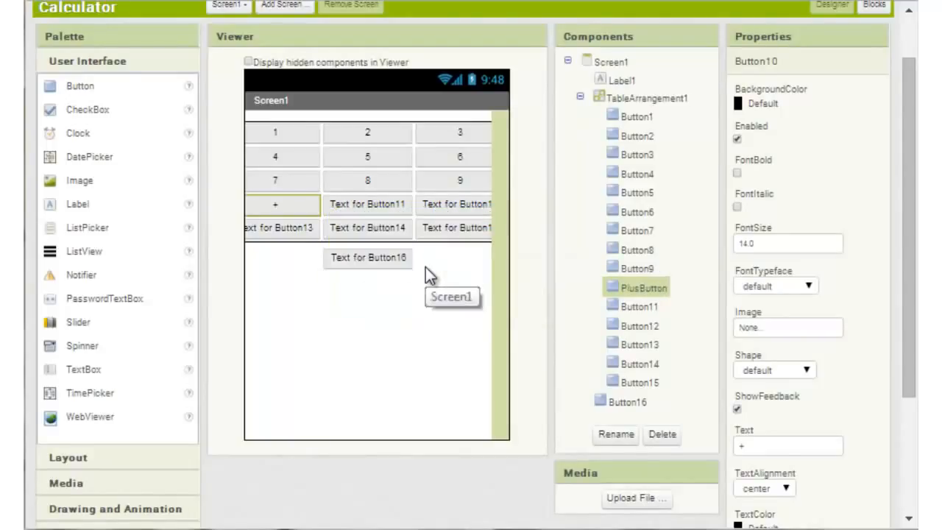
Step: Rename Button11 as Button0 and set its text to 0
click(639, 306)
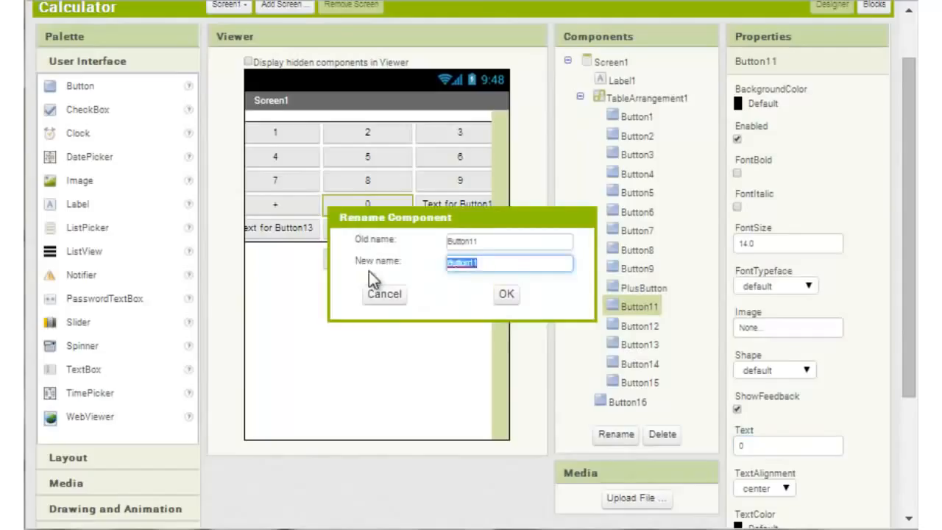
key(BackSpace)
text(Button0)
key(Return)
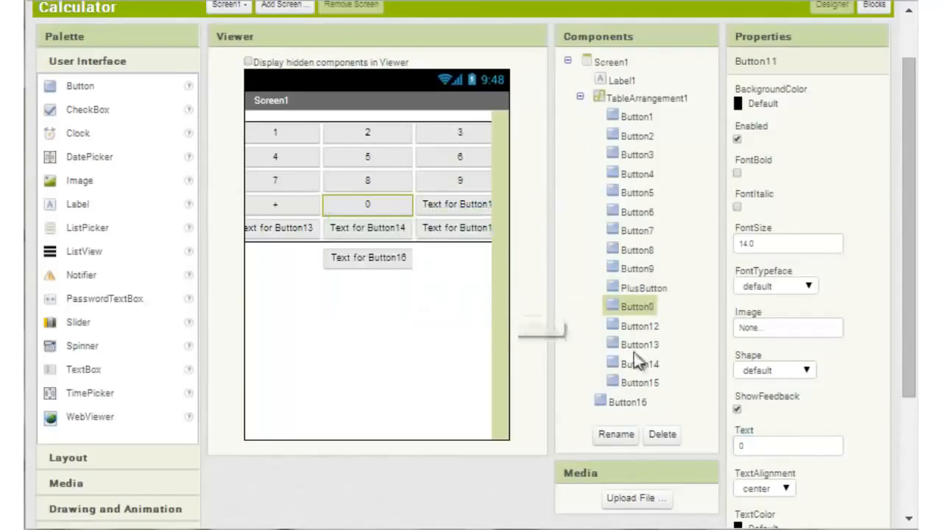
Step: Rename Button12 as MinusButton and set its text to -
click(639, 325)
click(616, 434)
text(MinusButton)
key(Return)
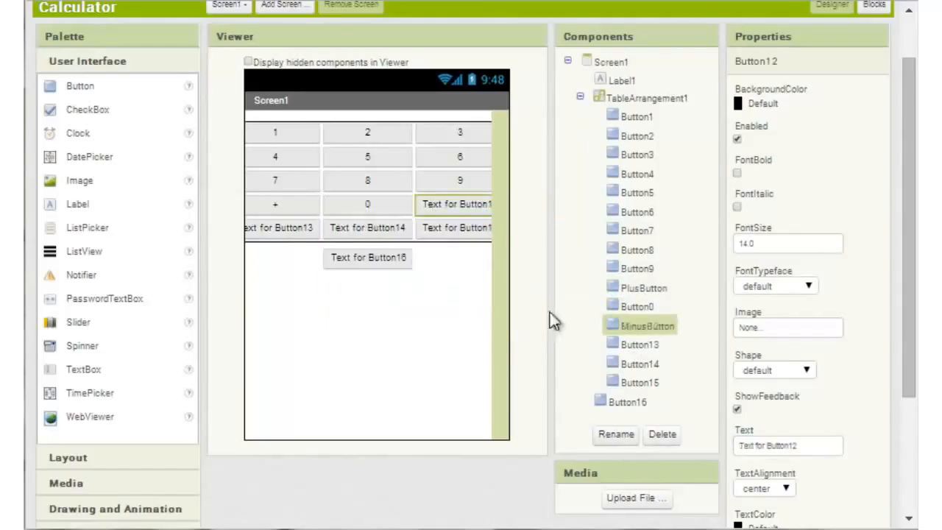
drag(810, 446, 717, 449)
text(-)
Step: Rename Button13 as MulitplyButton and set its text to x
click(638, 345)
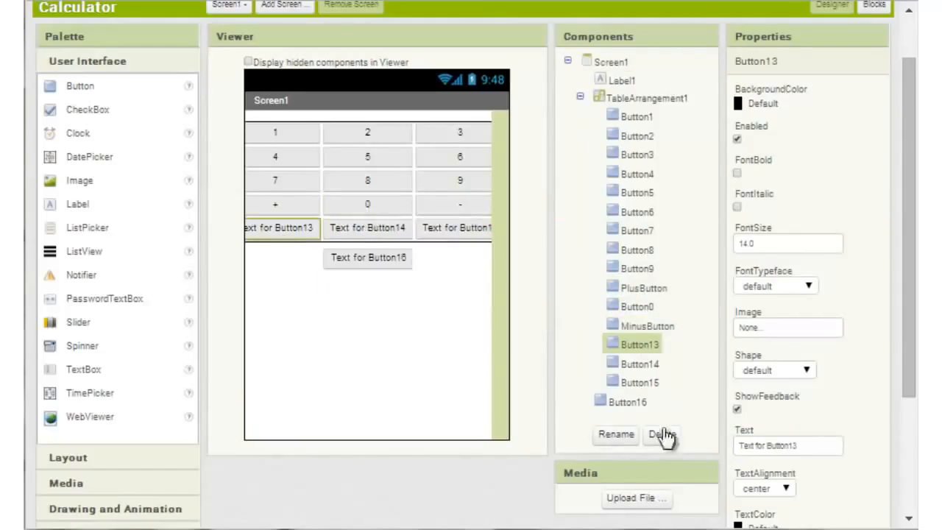
click(615, 434)
text(MulitplyButton)
key(Return)
text(x)
Step: Rename Button14 as EqualsButton and set its text to =
click(638, 364)
click(616, 434)
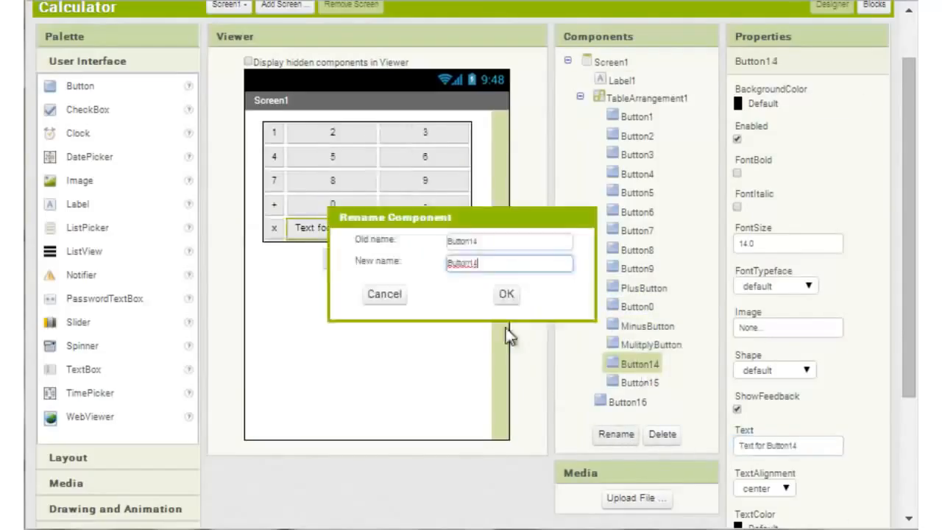
text(EqualsButton)
key(Return)
drag(806, 446, 653, 454)
text(=)
Step: Rename Button15 as DivideButton and set its text to /
click(639, 383)
click(618, 436)
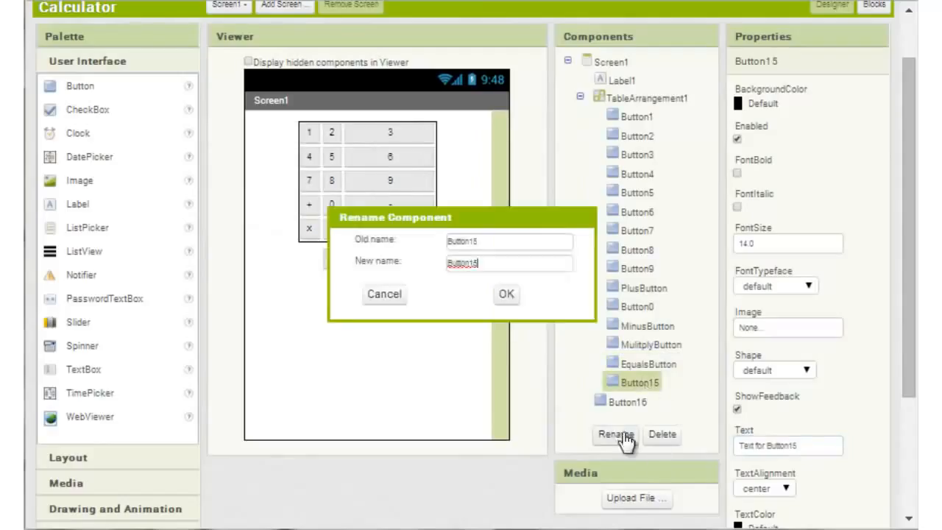
text(DivideButton)
Step: Rename Button16 below the table as ResetButton and set its text to Reset
click(629, 402)
click(616, 434)
text(ResetButton)
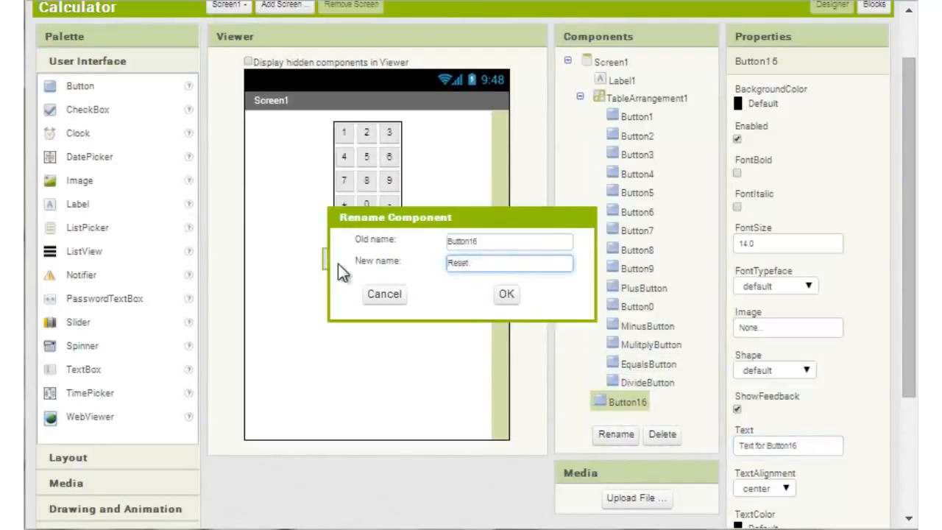
key(Return)
drag(802, 447, 736, 446)
text(Reset)
Step: Set the background color of Screen1 to Dark Gray
click(404, 410)
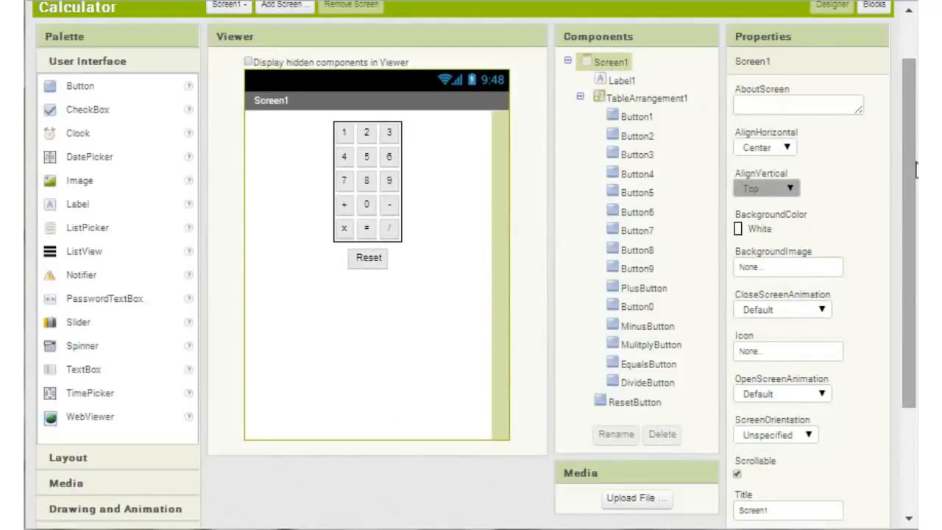
click(755, 231)
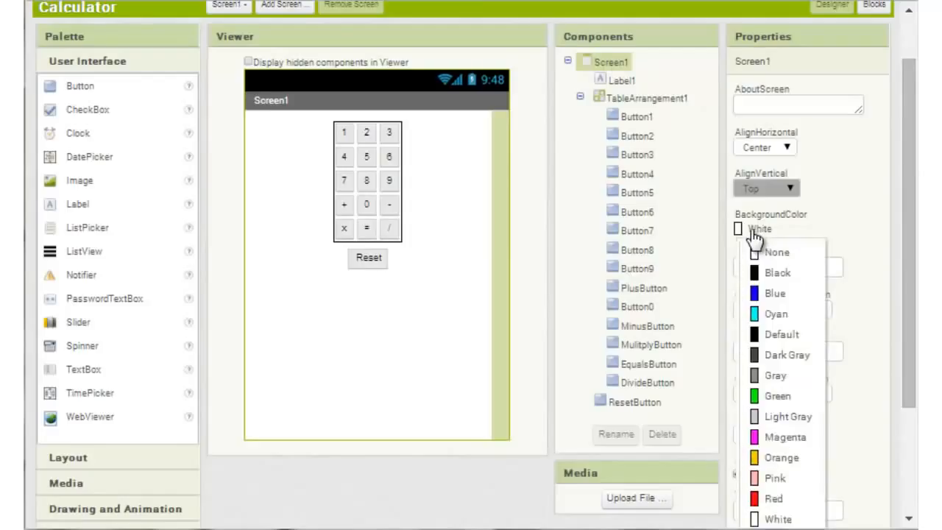
scroll(765, 295, down, 1)
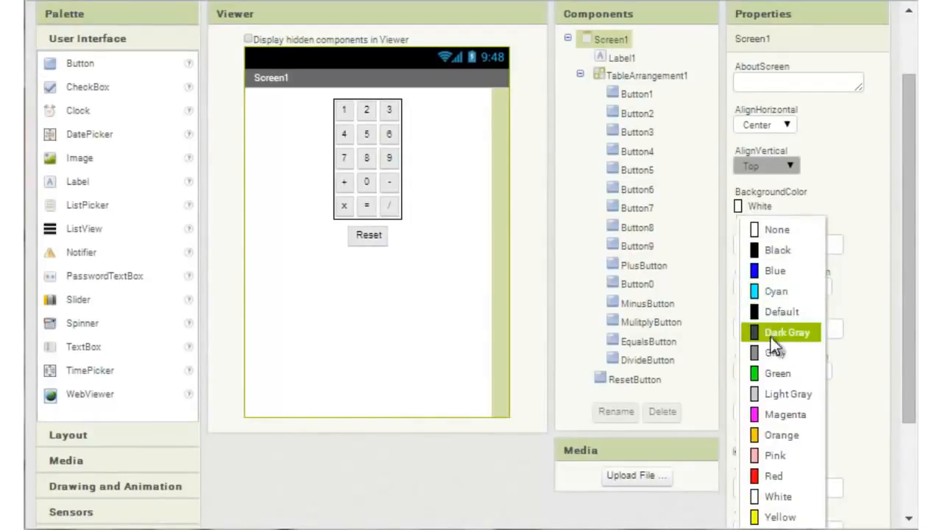
click(770, 332)
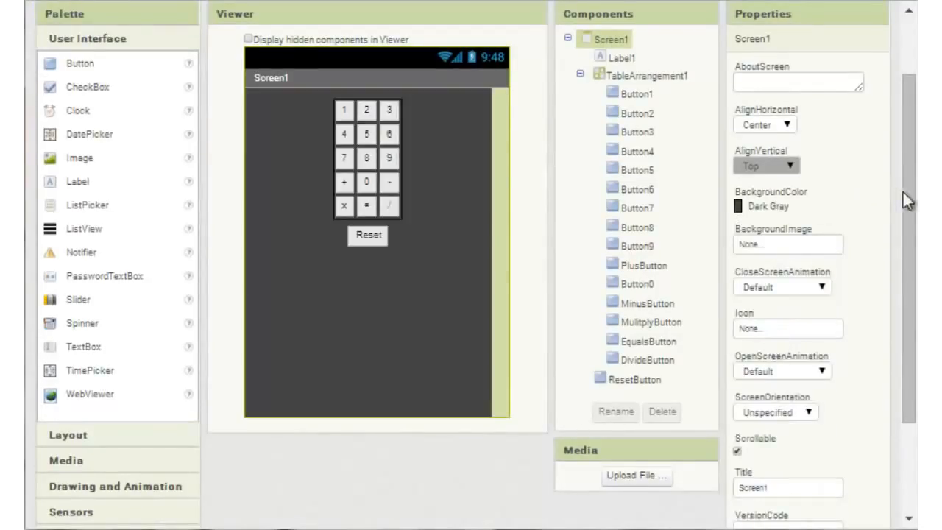
Step: Set Label1's background color to Black and its text color to Green
click(621, 59)
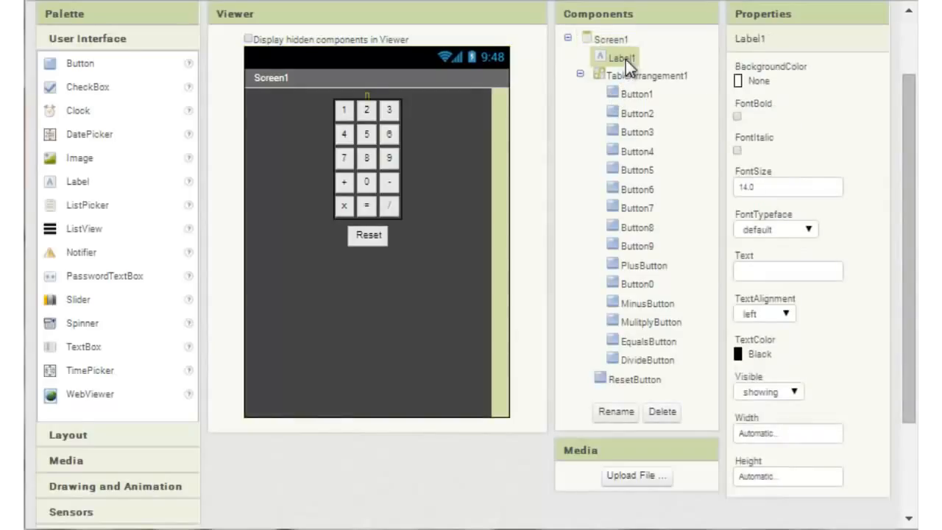
click(760, 82)
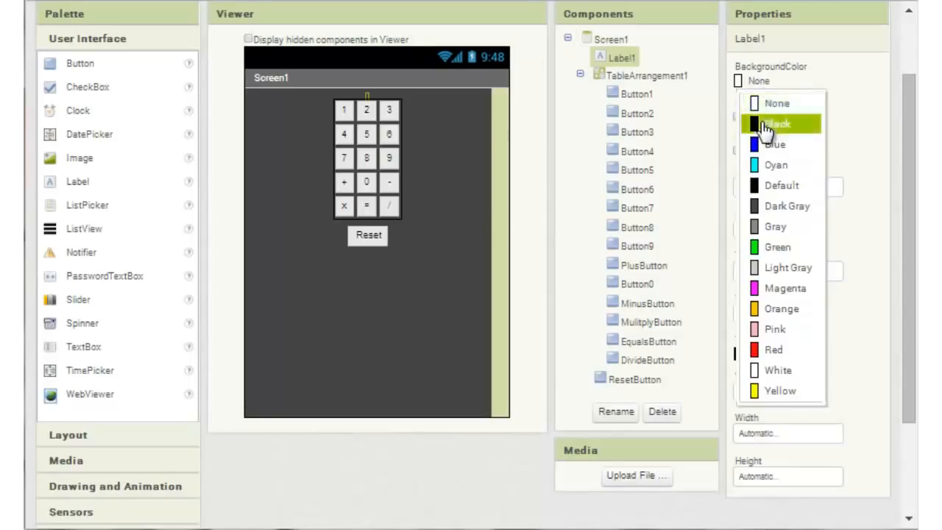
click(761, 122)
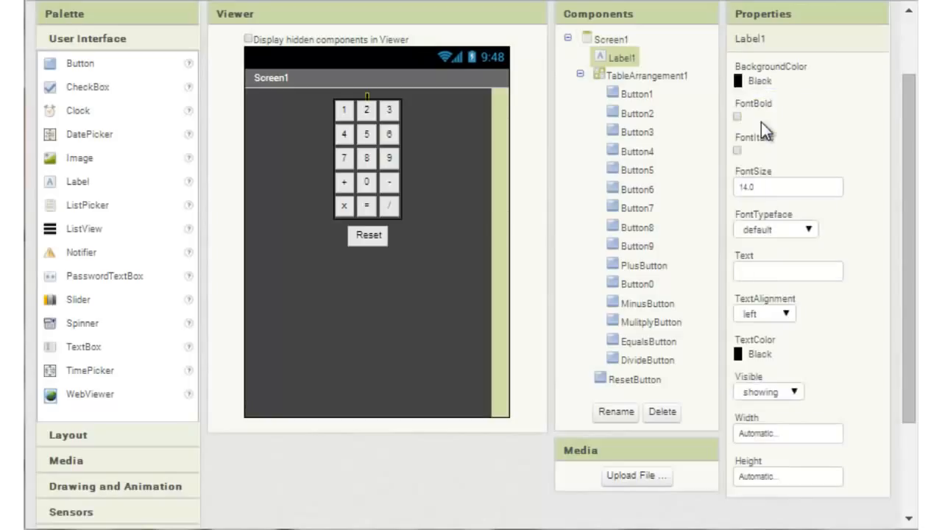
click(762, 355)
scroll(774, 486, down, 2)
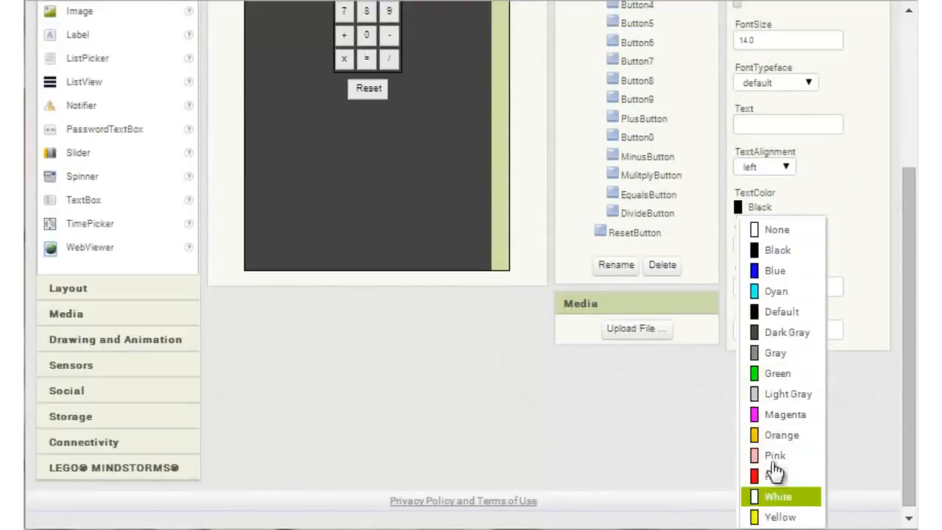
click(779, 376)
drag(907, 245, 912, 150)
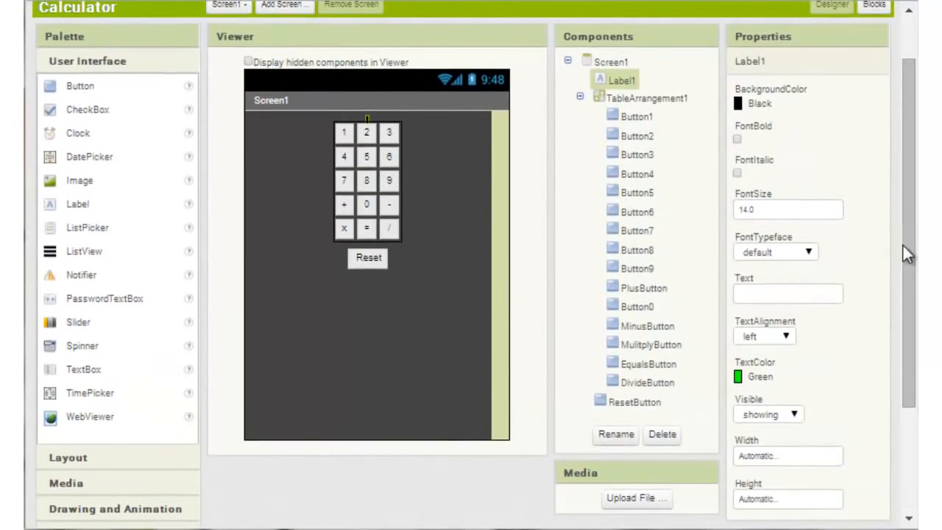
drag(910, 262, 912, 326)
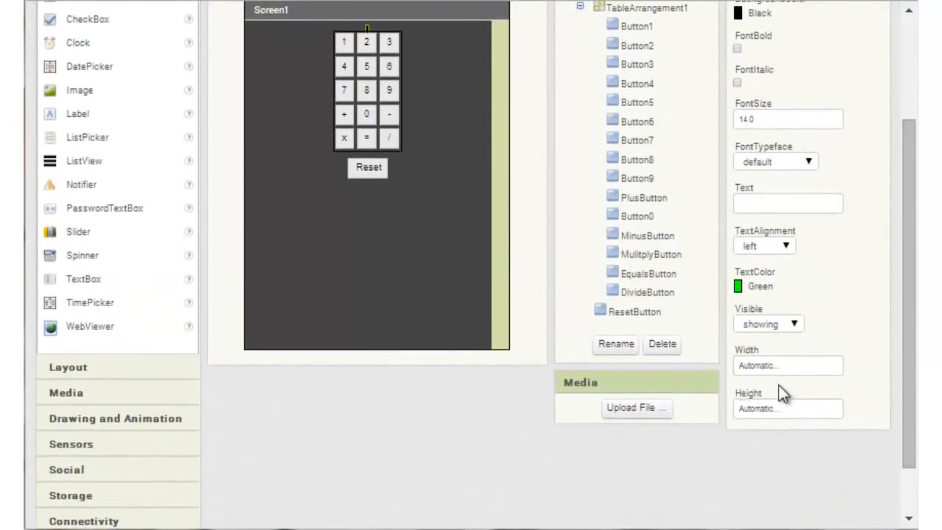
click(774, 365)
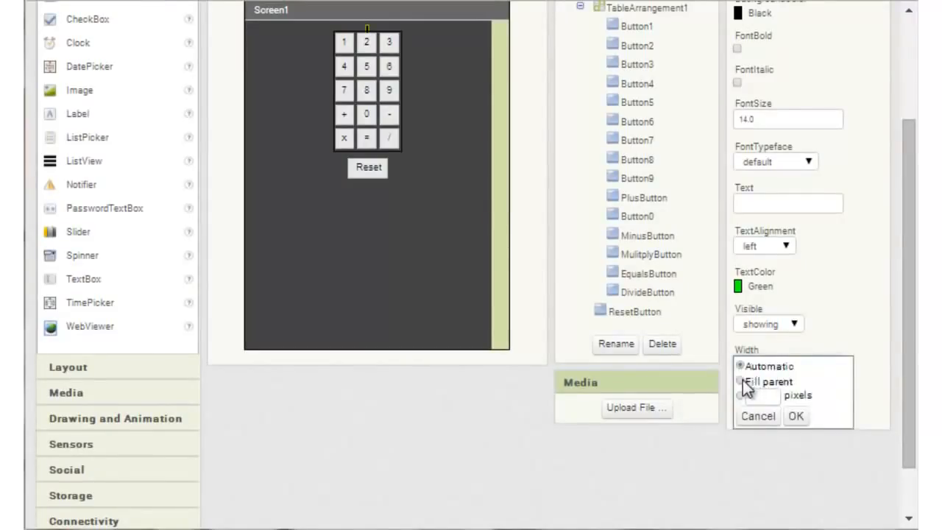
click(745, 381)
click(859, 385)
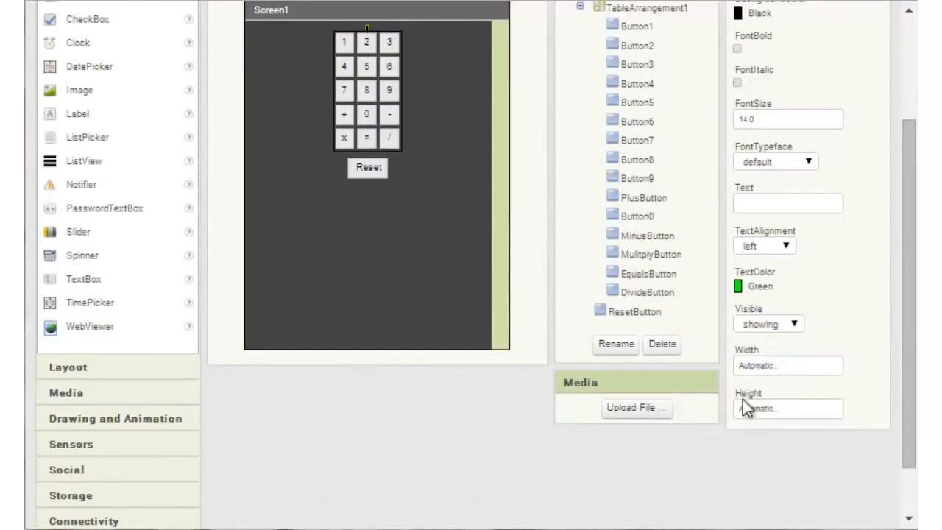
Step: Set the height of Label1 to 60 pixels
click(771, 405)
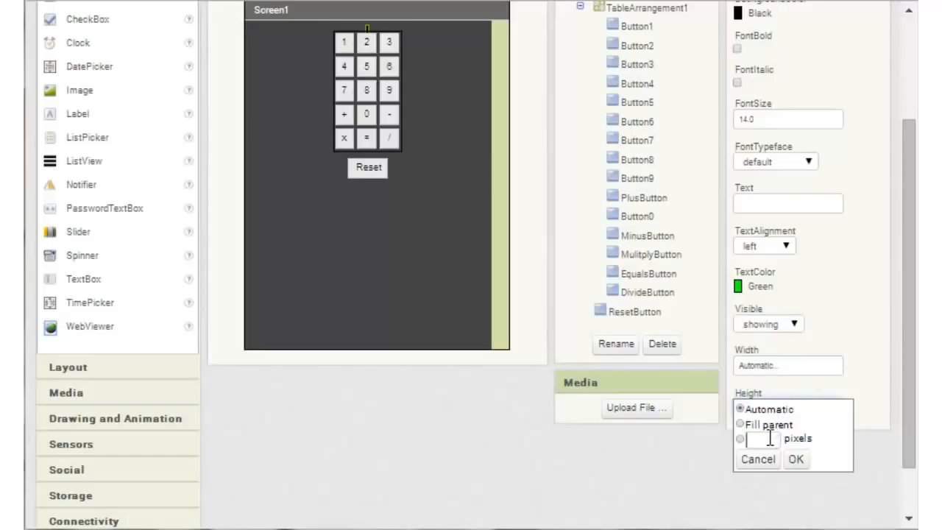
click(770, 438)
text(60)
click(796, 459)
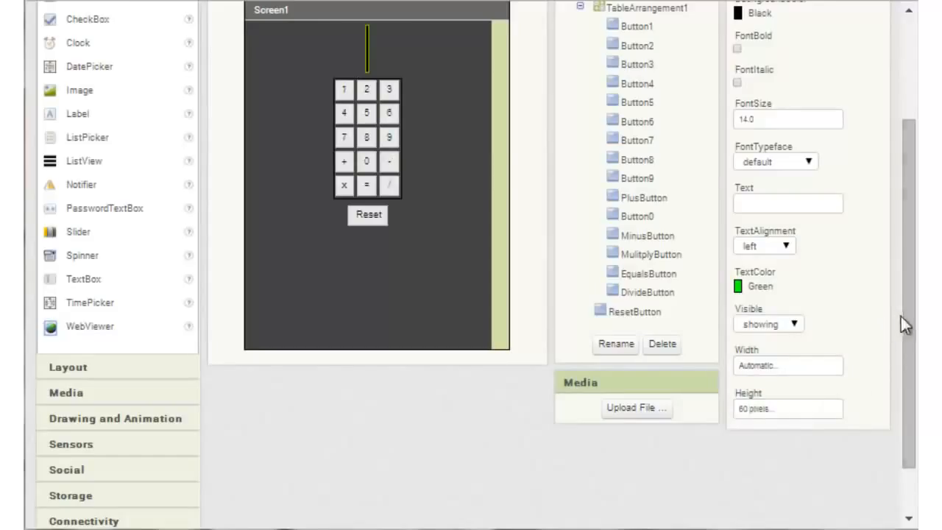
Step: Set Label1's width to Fill parent and its font size to 45
click(780, 365)
click(764, 382)
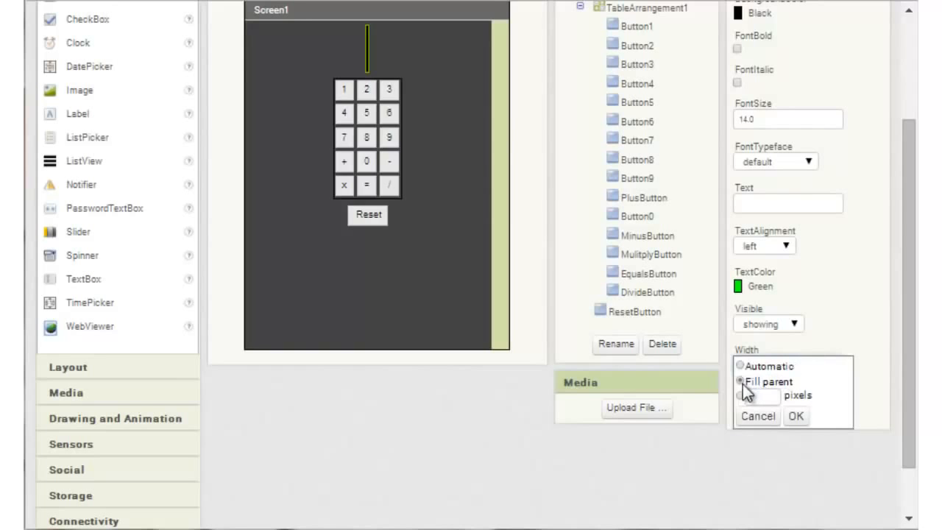
click(796, 416)
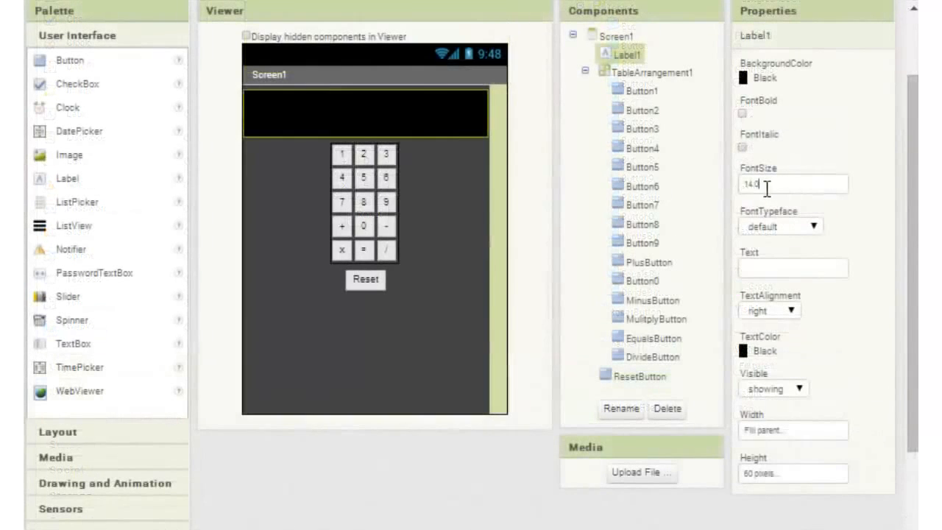
drag(766, 189, 739, 187)
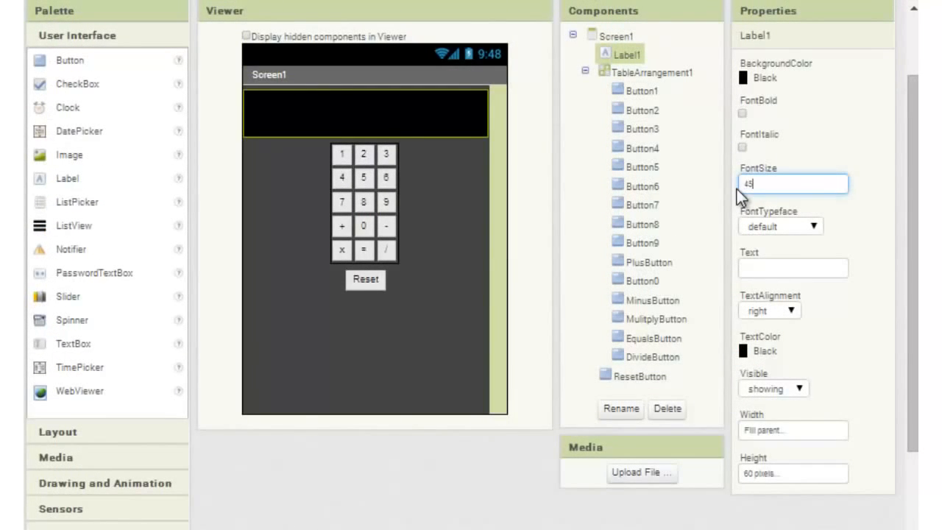
click(849, 315)
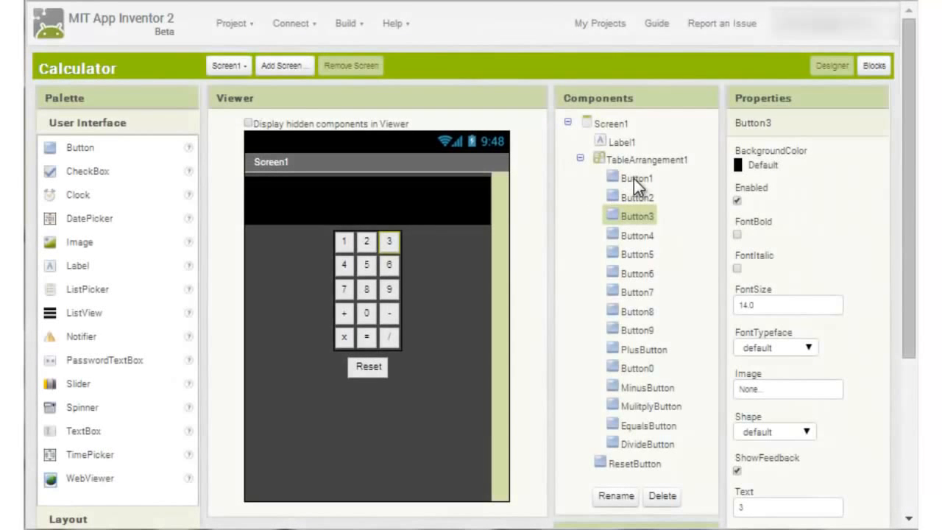
Step: Set the font size of Button1 and Button2 to 30
click(633, 178)
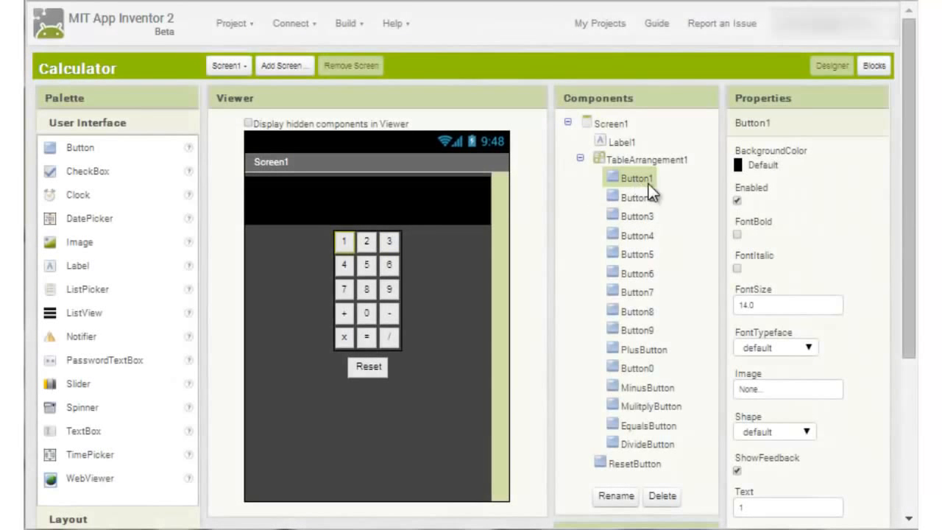
drag(778, 305, 696, 294)
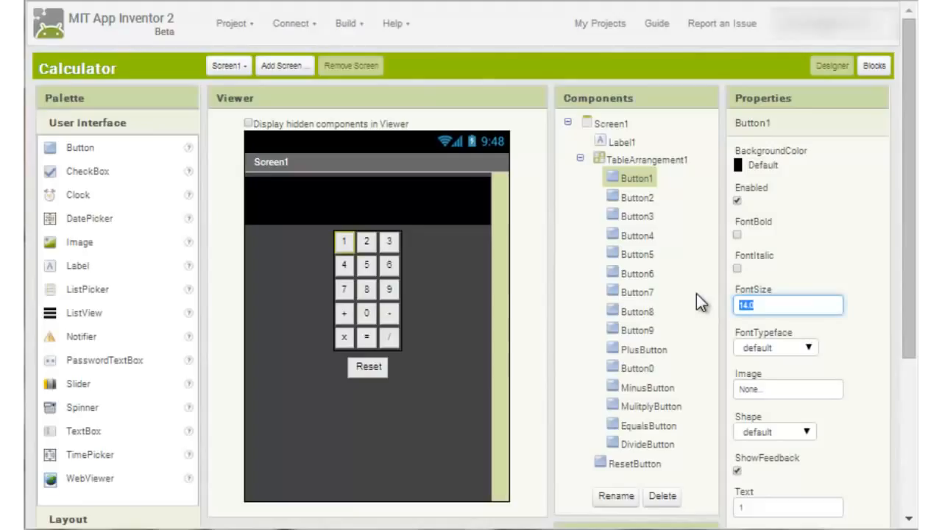
text(30)
key(Return)
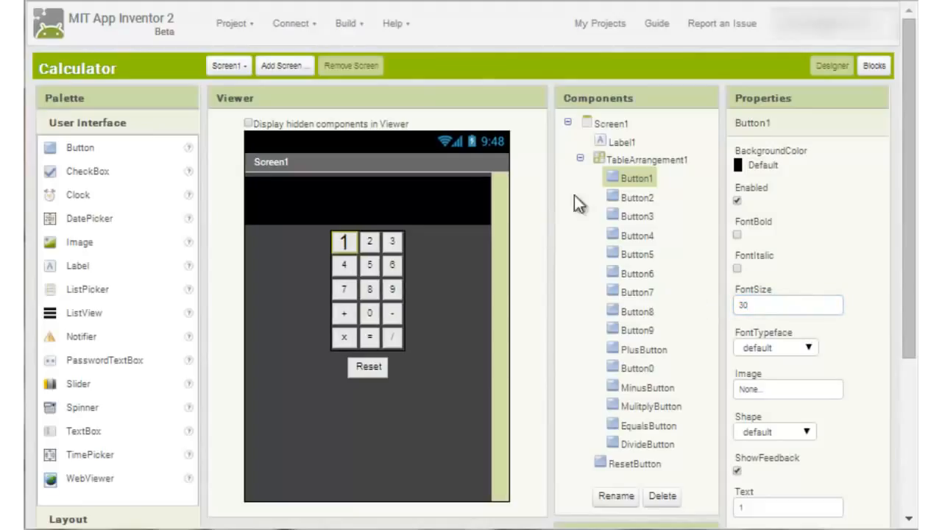
click(631, 197)
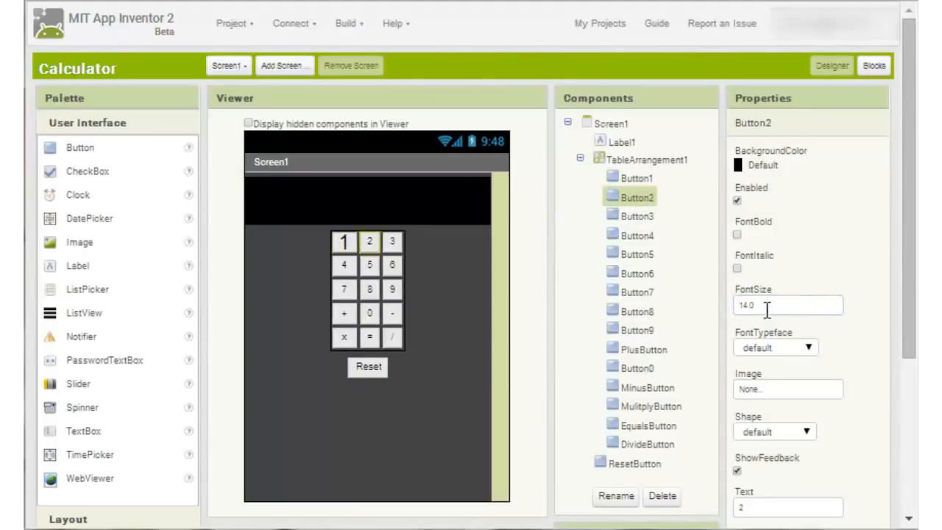
drag(767, 310, 710, 311)
text(30)
key(Return)
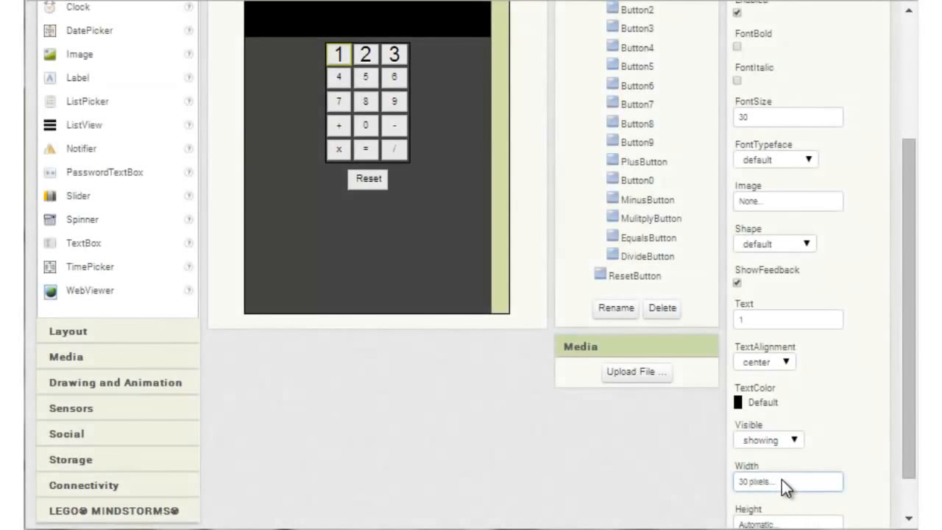
Step: Set the width of Button1 to 60 pixels
click(781, 480)
drag(755, 486, 733, 488)
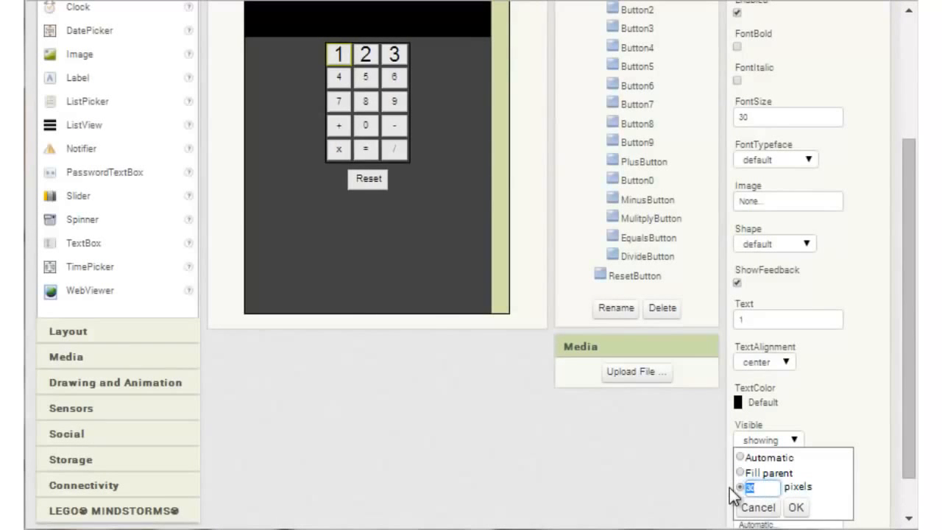
text(60)
click(797, 507)
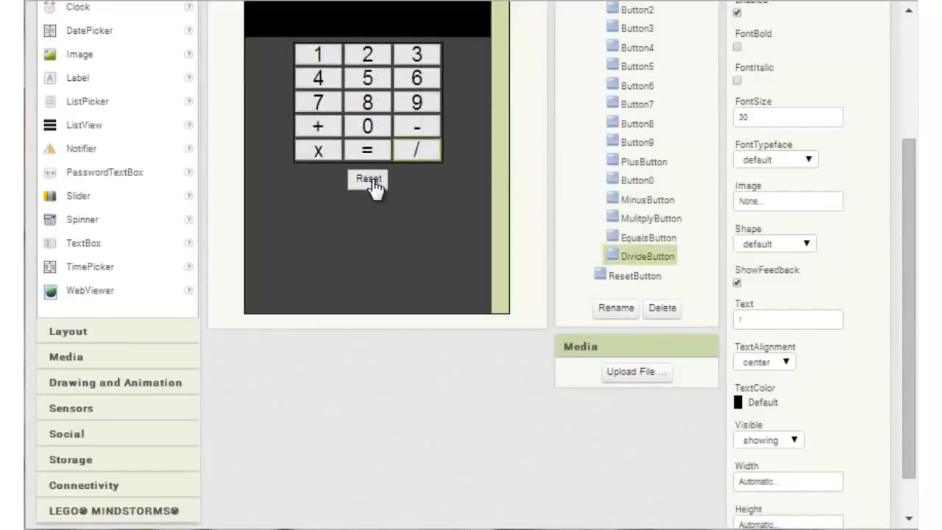
Step: Set the font size of ResetButton below the table to 30
click(370, 182)
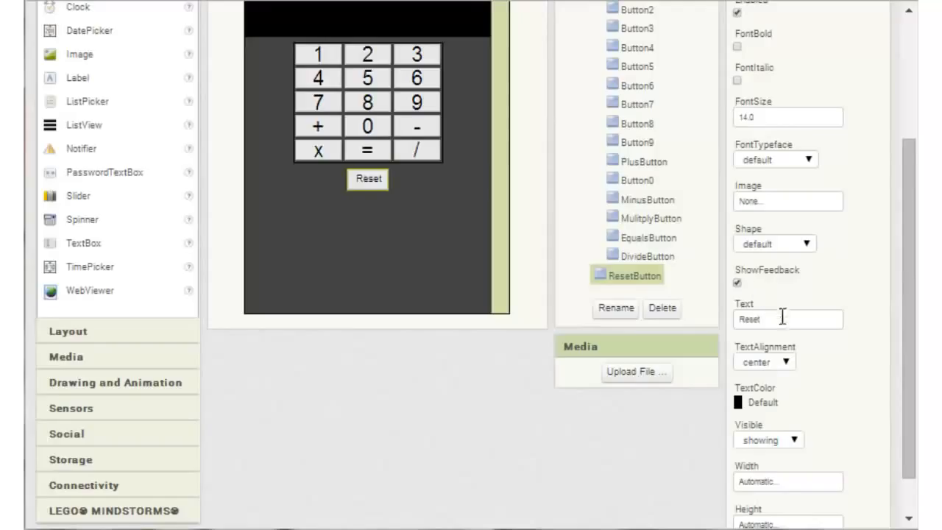
click(770, 119)
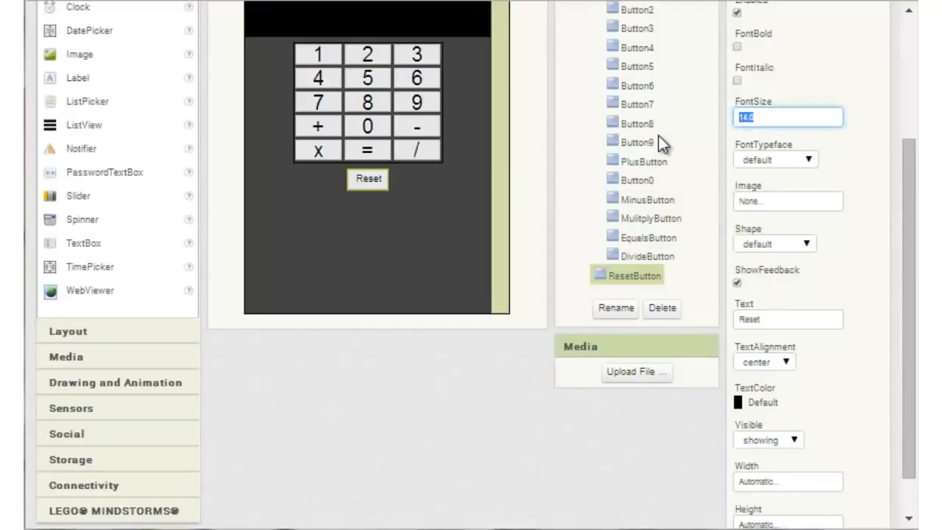
text(30)
key(Return)
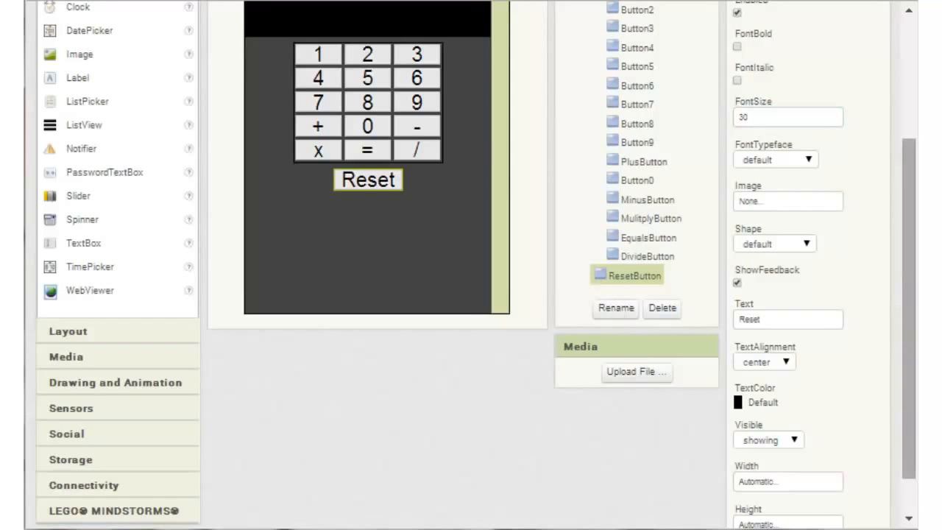
drag(914, 220, 902, 170)
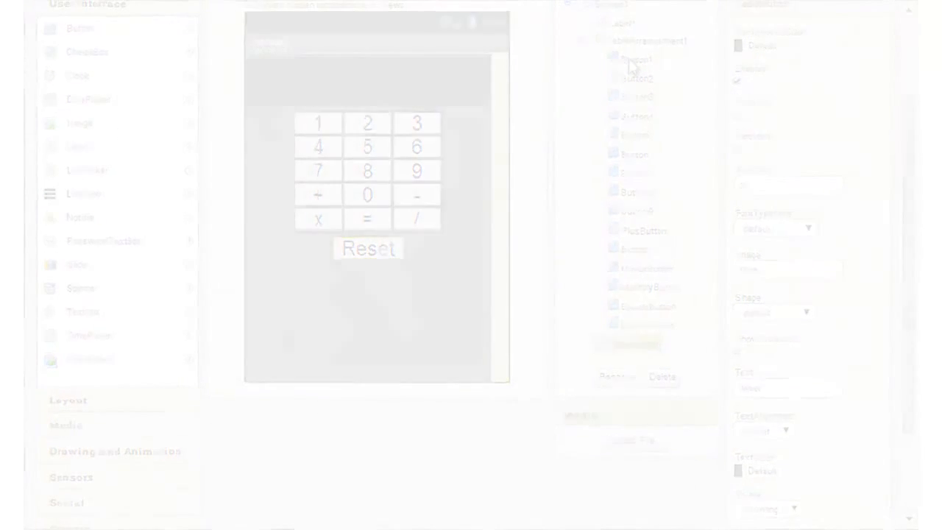